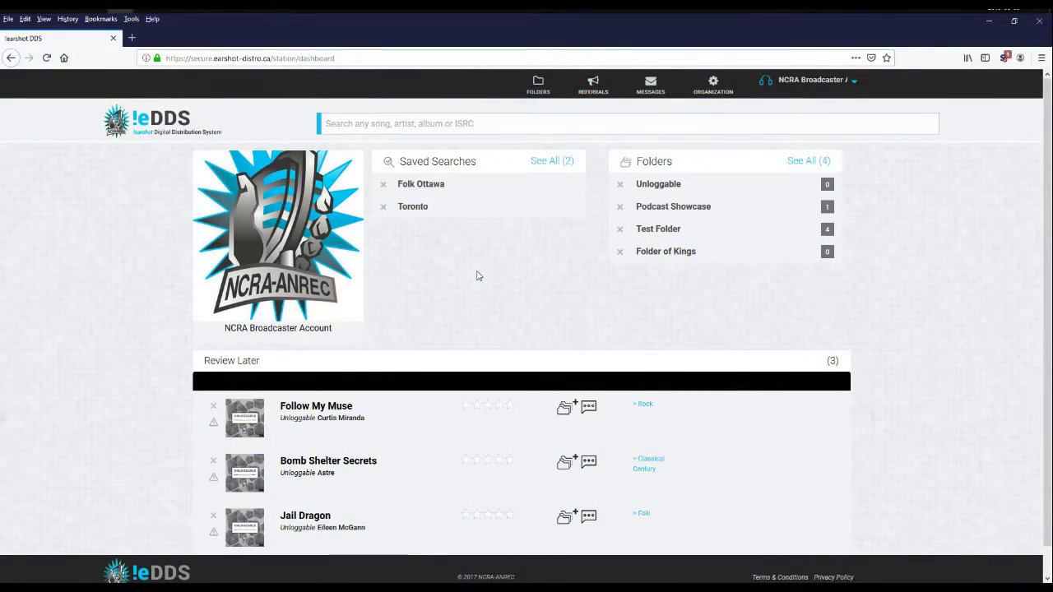
- Search the catalogue for 'Unloggable' and open the In Transition result's details page
click(404, 124)
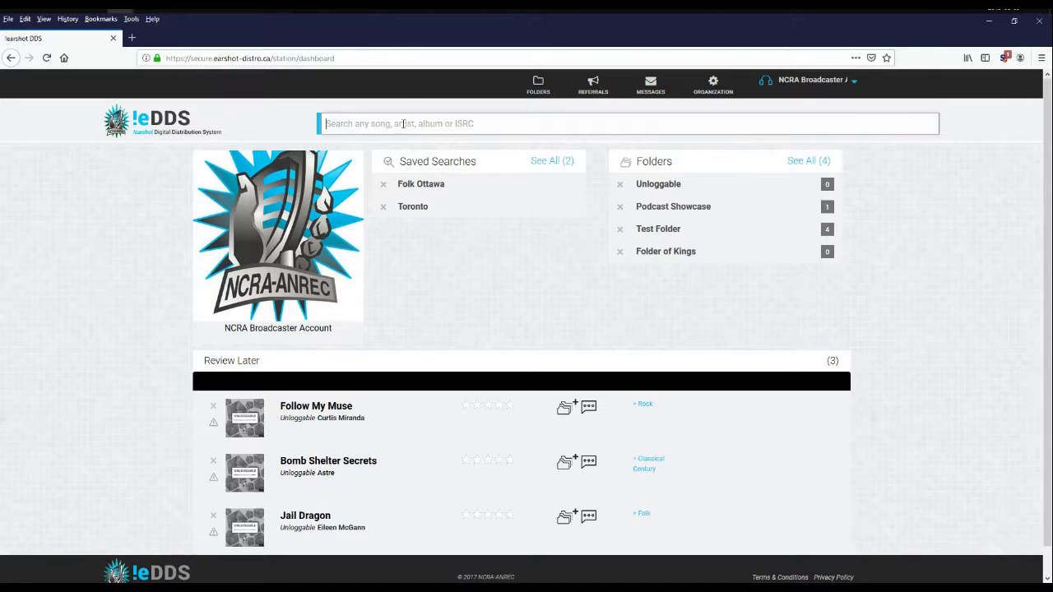
text(Unlogga)
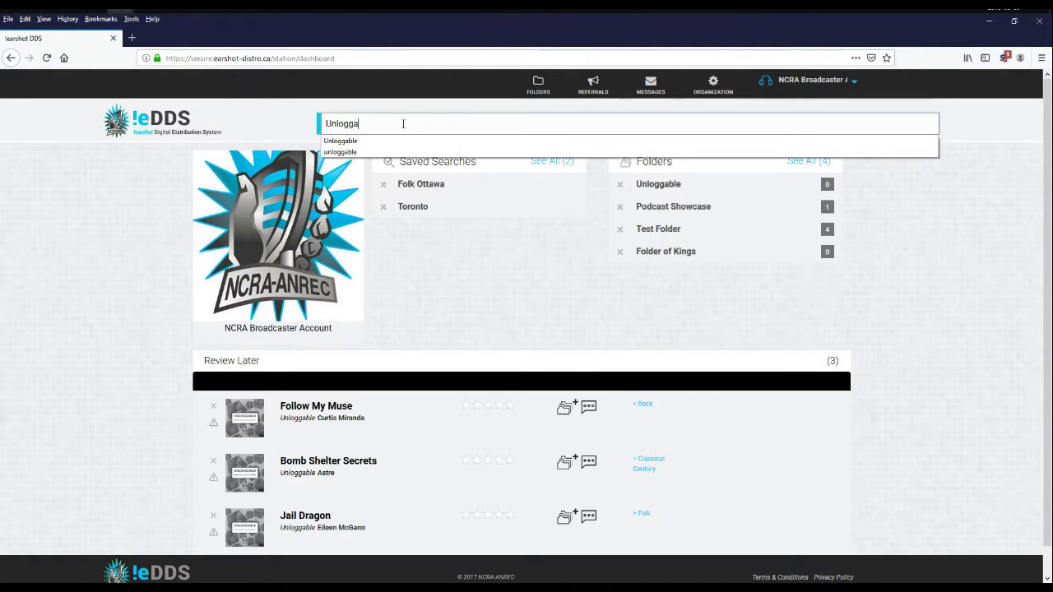
text(ble)
key(Return)
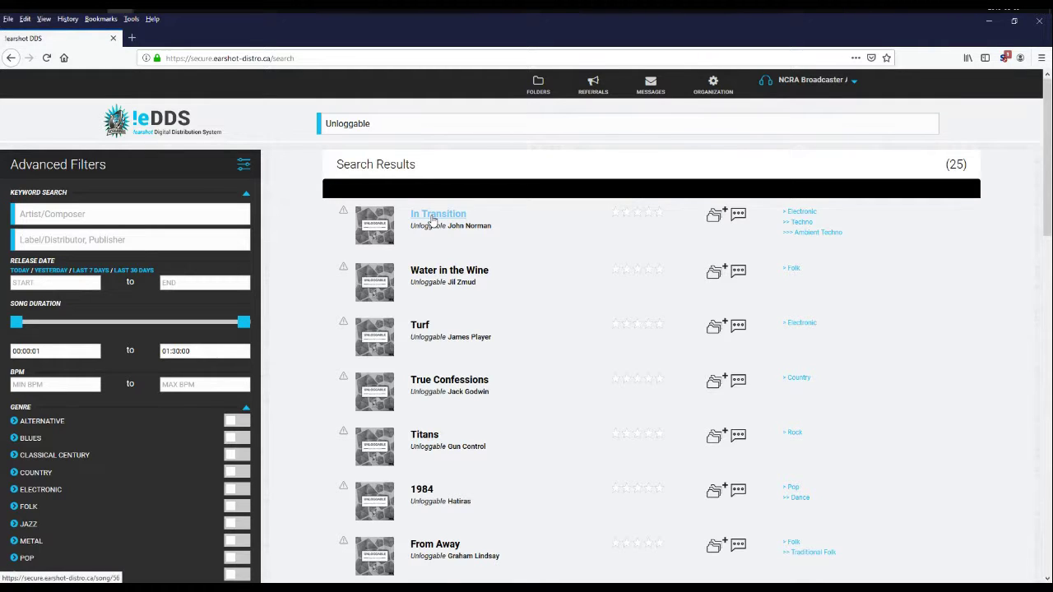
click(431, 219)
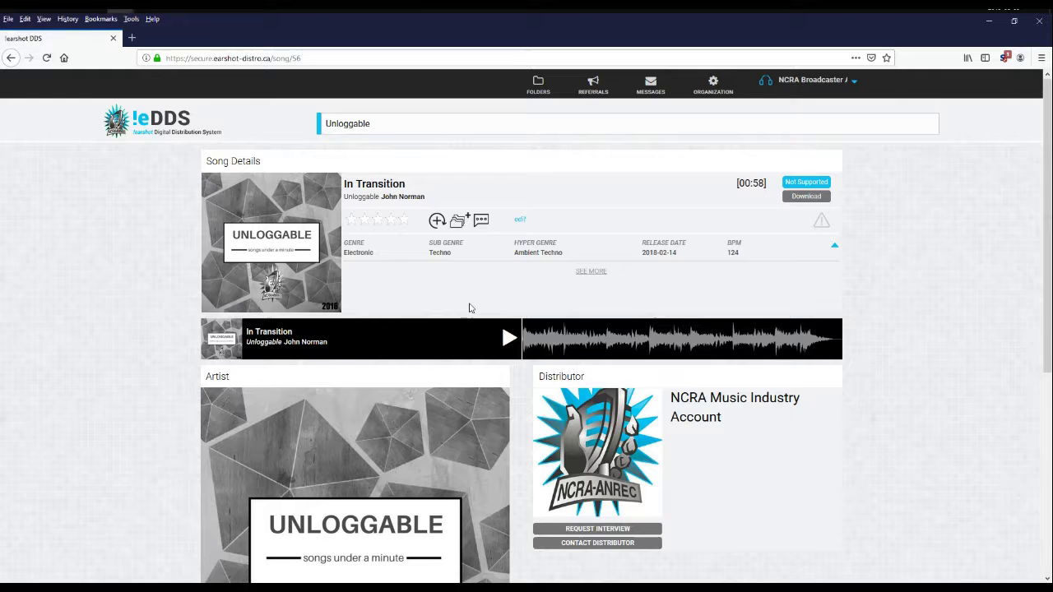
- Mark In Transition for Review Later with the (+) icon beside its star rating
click(432, 224)
- Choose Unloggable from the folder dropdown and add In Transition to that folder
click(460, 221)
click(464, 230)
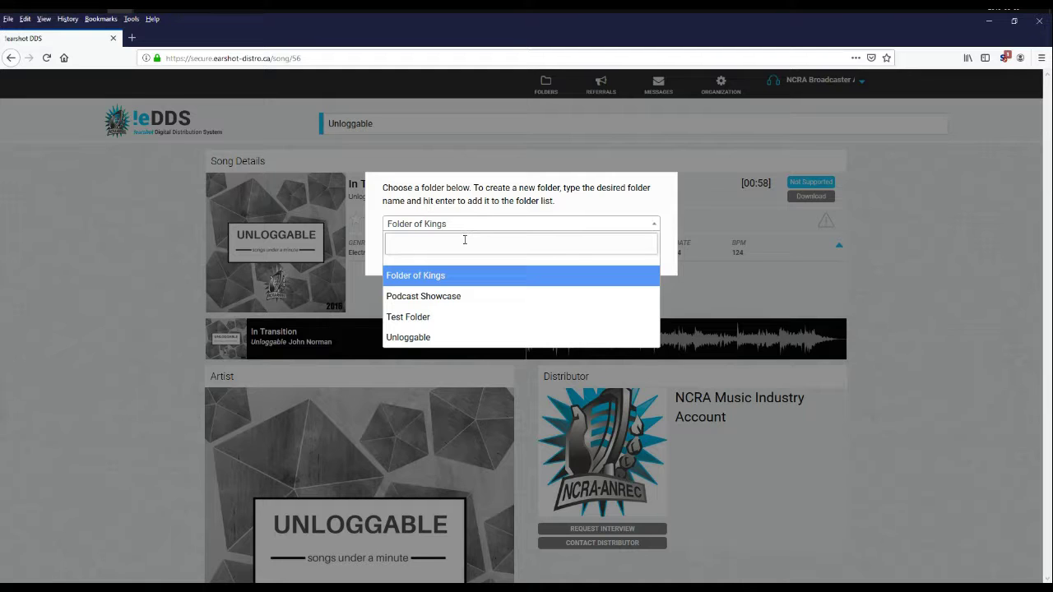
text(Example)
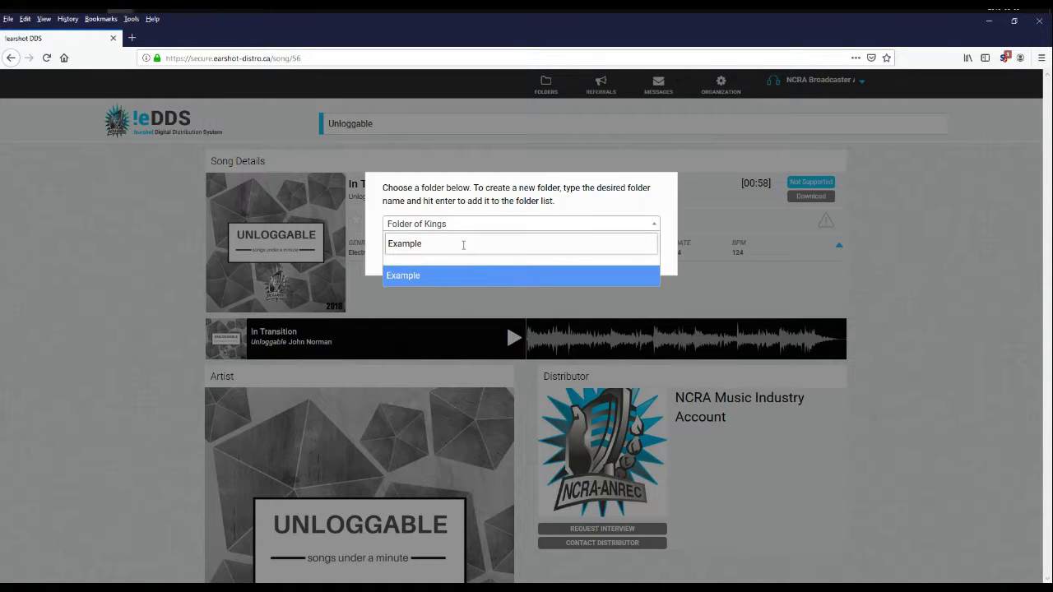
text( Folder)
key(Return)
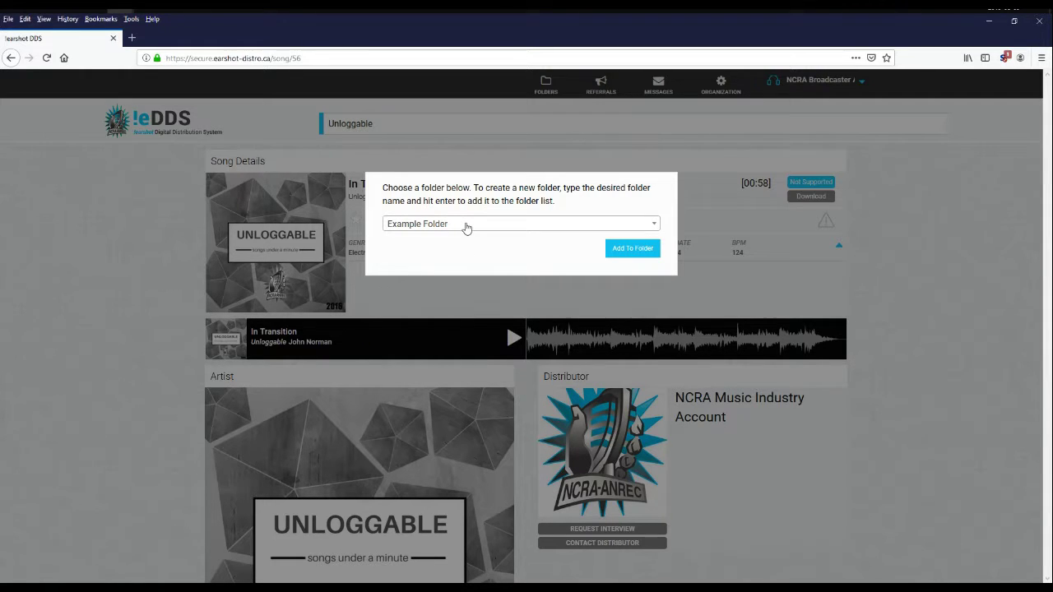
click(465, 228)
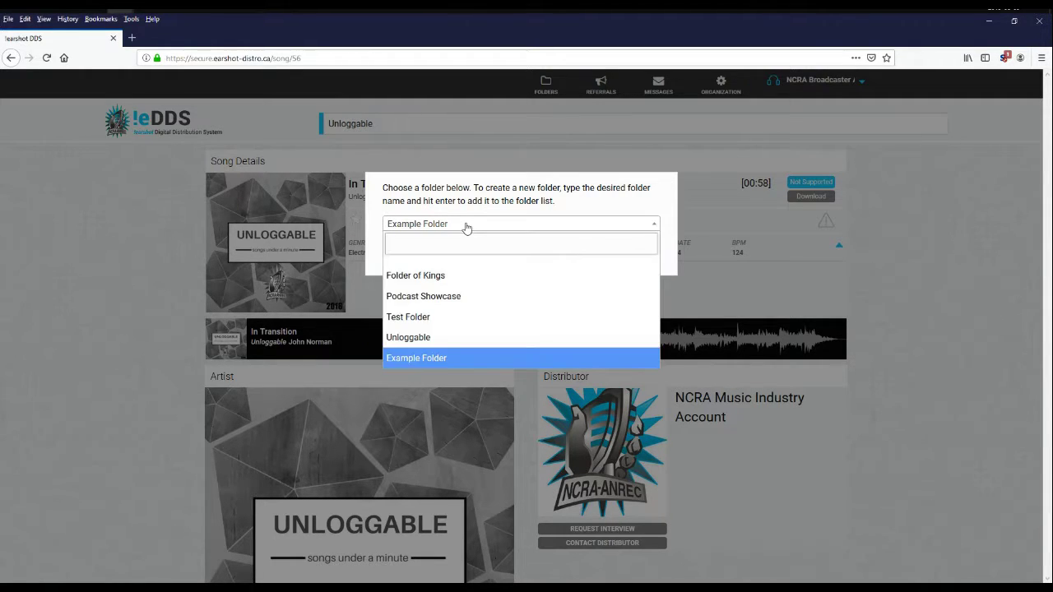
click(441, 337)
click(614, 254)
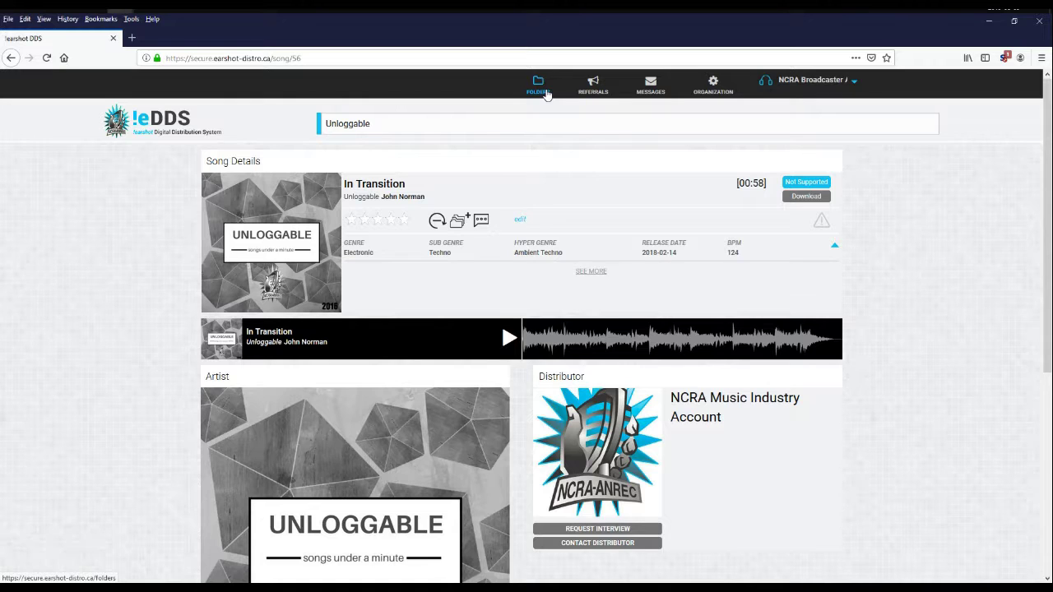
- Check that the Unloggable folder lists In Transition, then return to the song's page
click(547, 95)
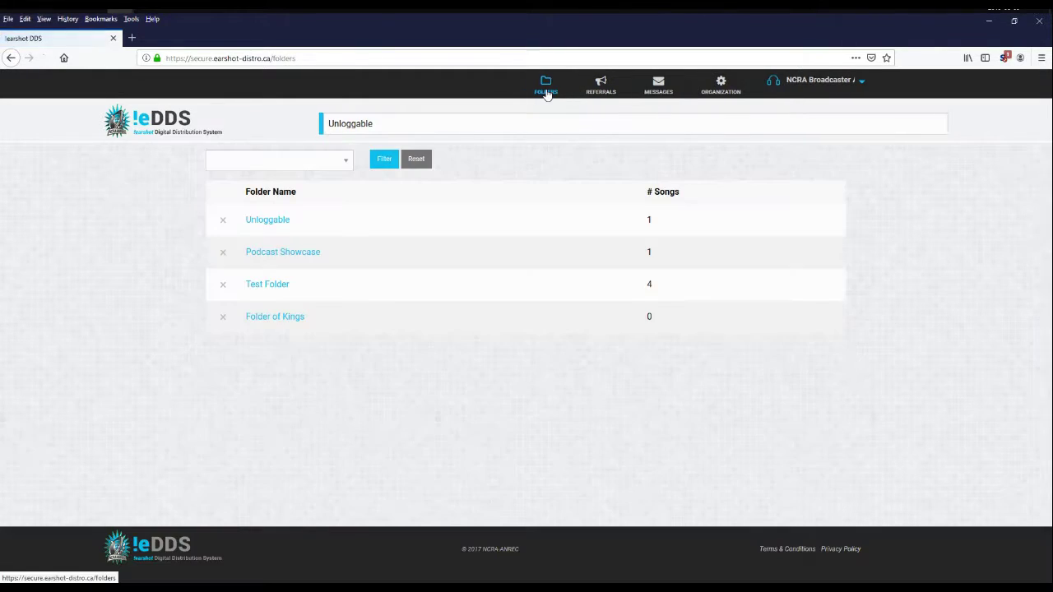
click(279, 230)
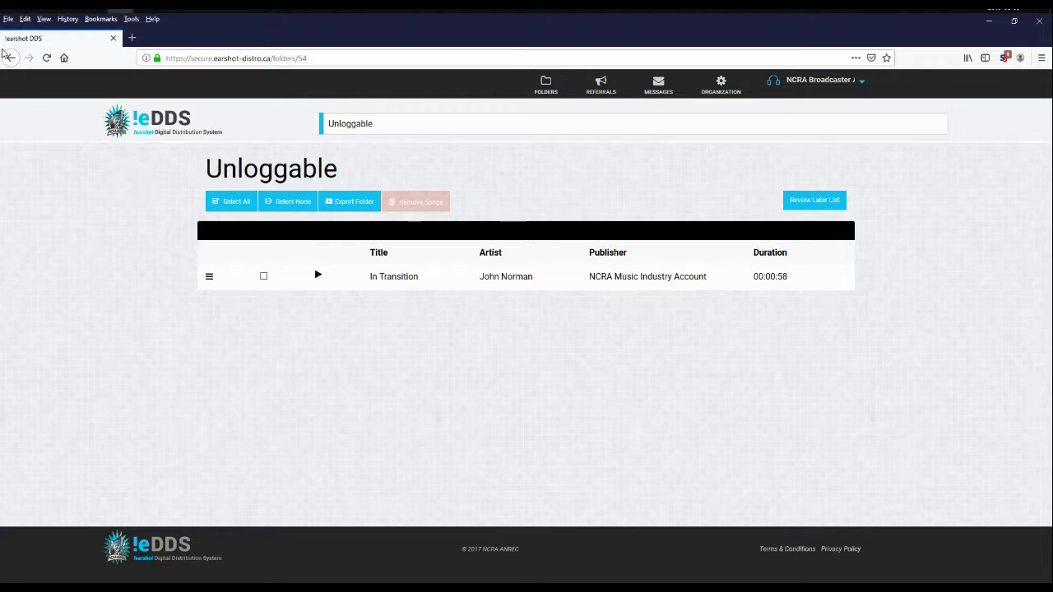
click(13, 59)
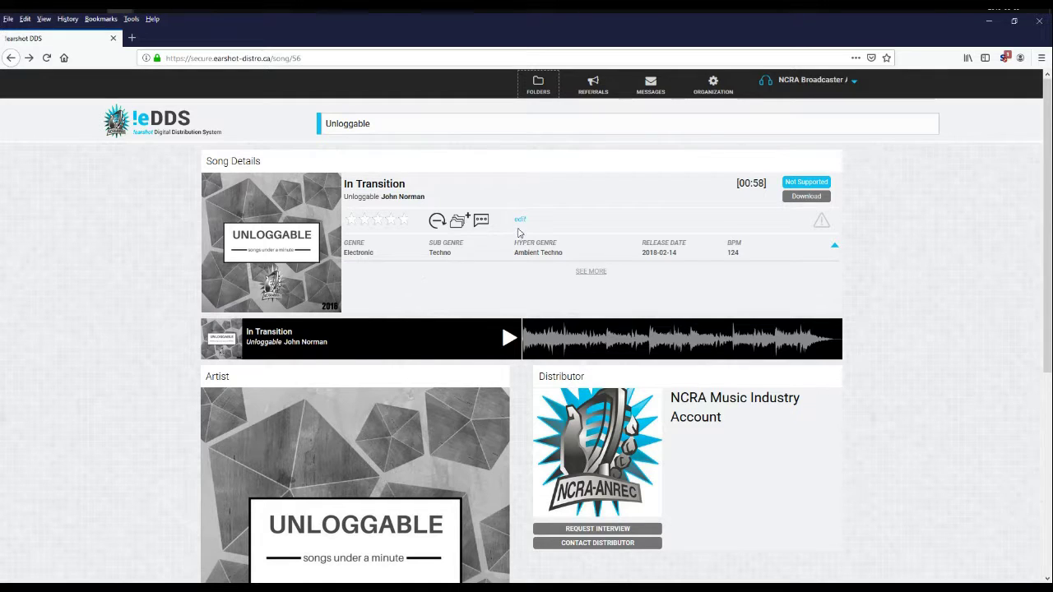
- Add the Instrumental suggestion and a new Unloggable tag to In Transition, then save
click(521, 221)
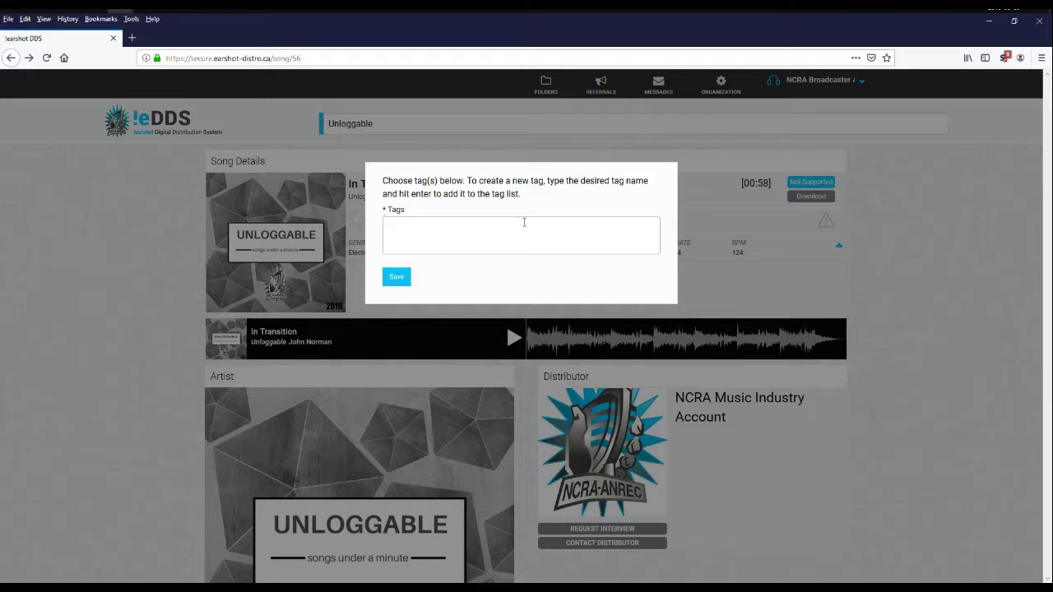
click(523, 222)
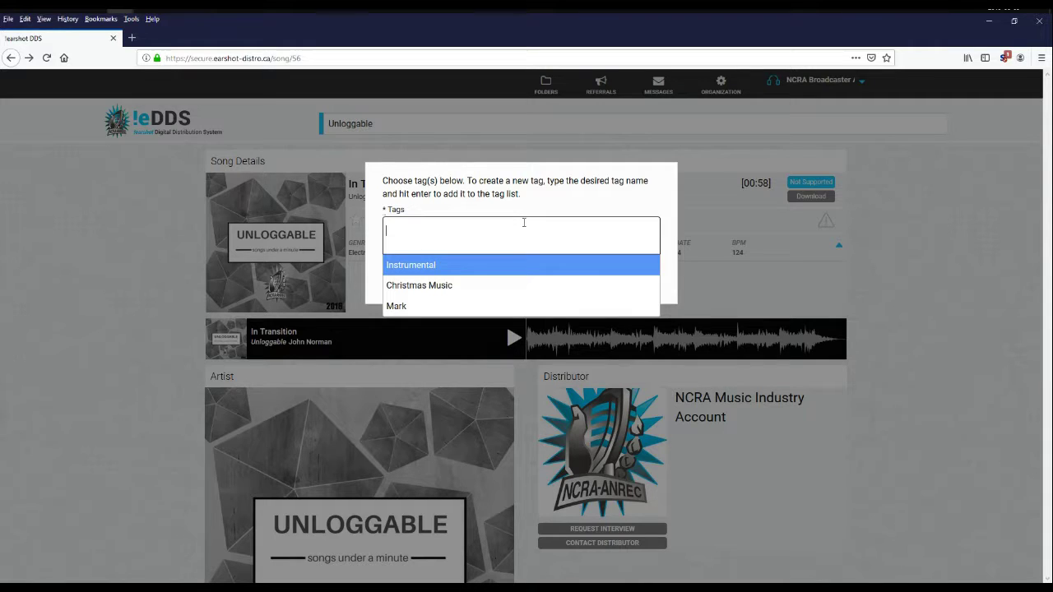
text(In)
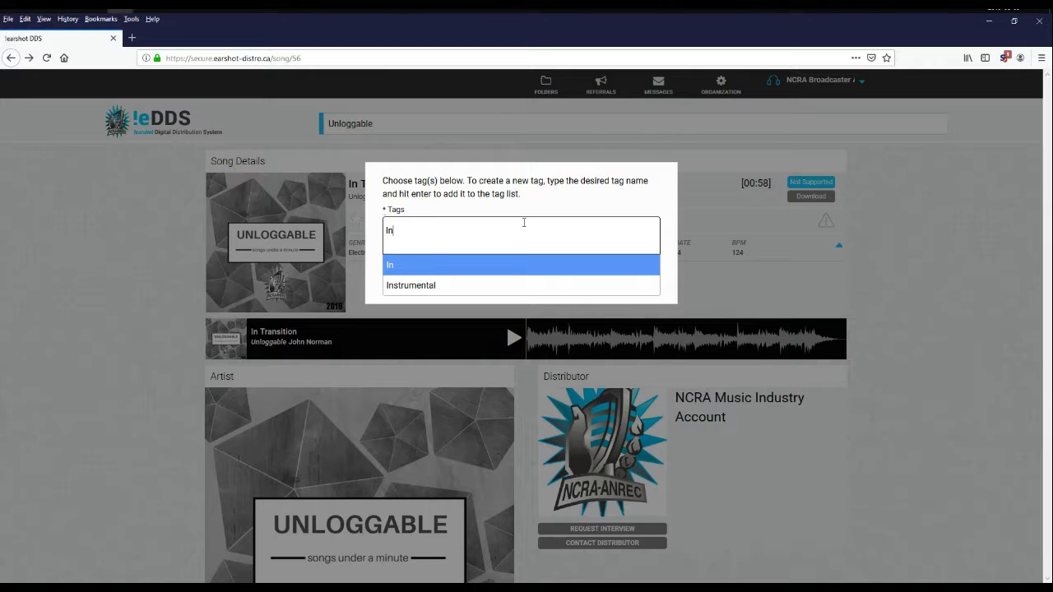
key(Down)
key(Return)
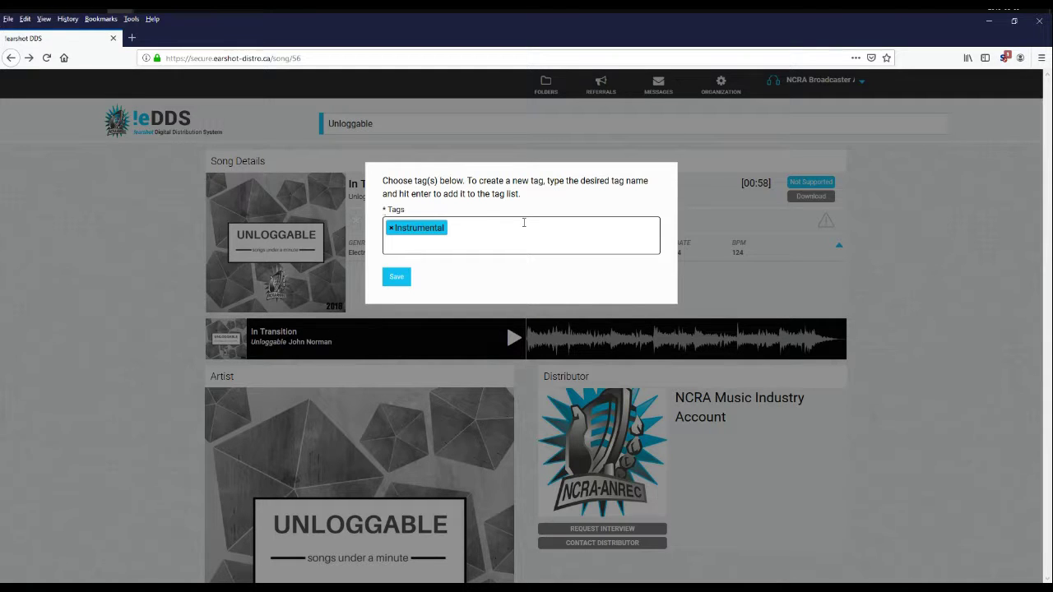
text(Unlog)
text(gable)
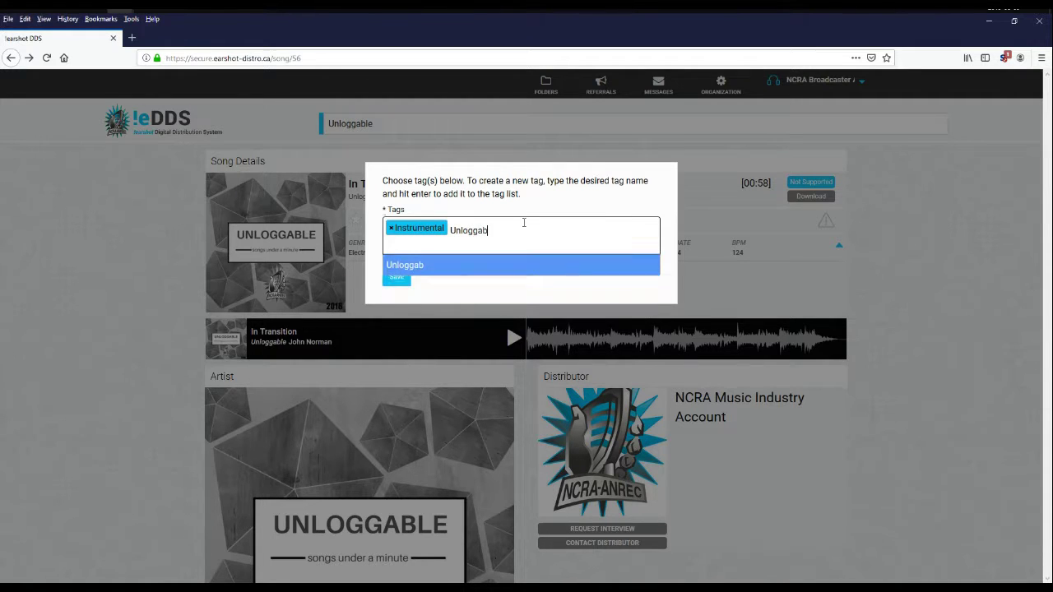
key(Return)
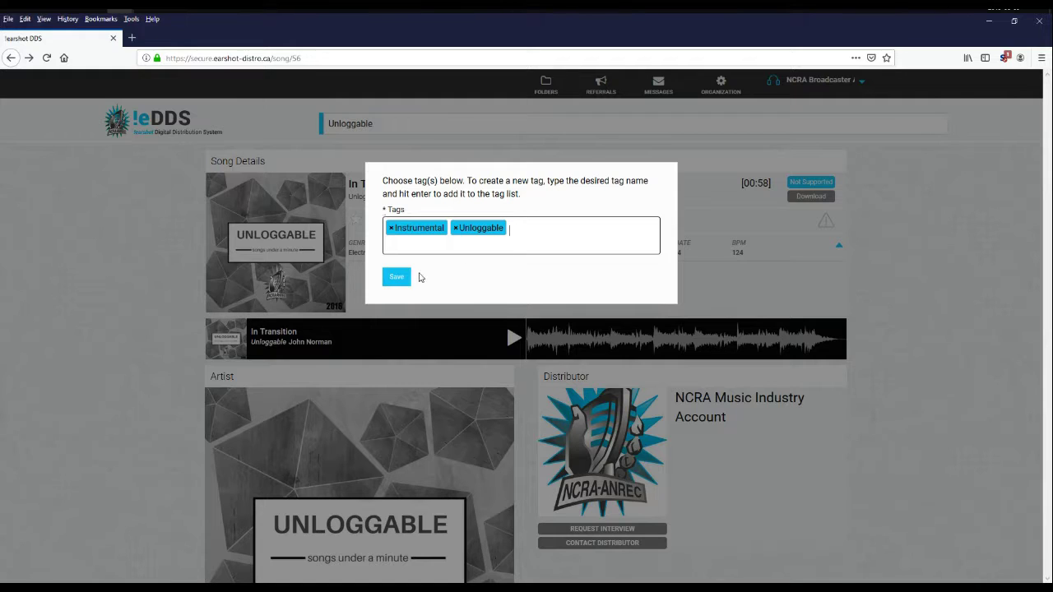
click(397, 279)
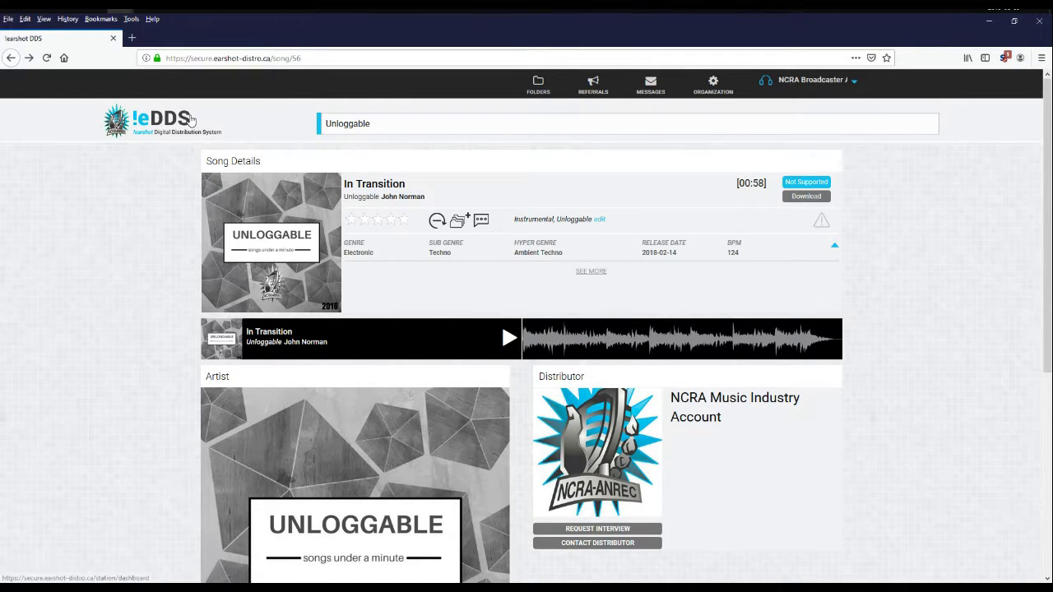
- Return to the station dashboard via the !eDDS logo
click(190, 119)
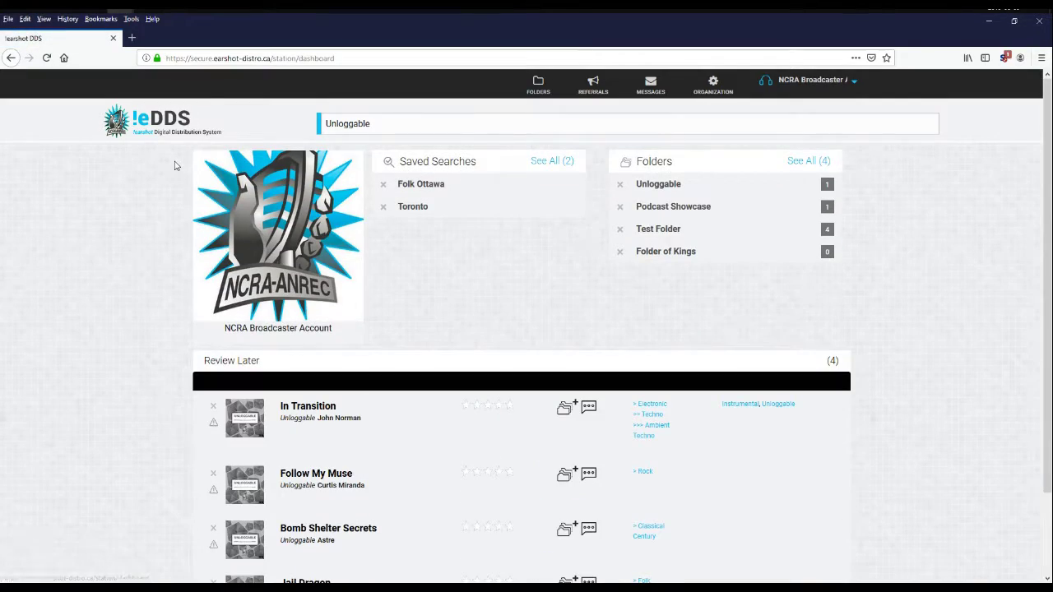